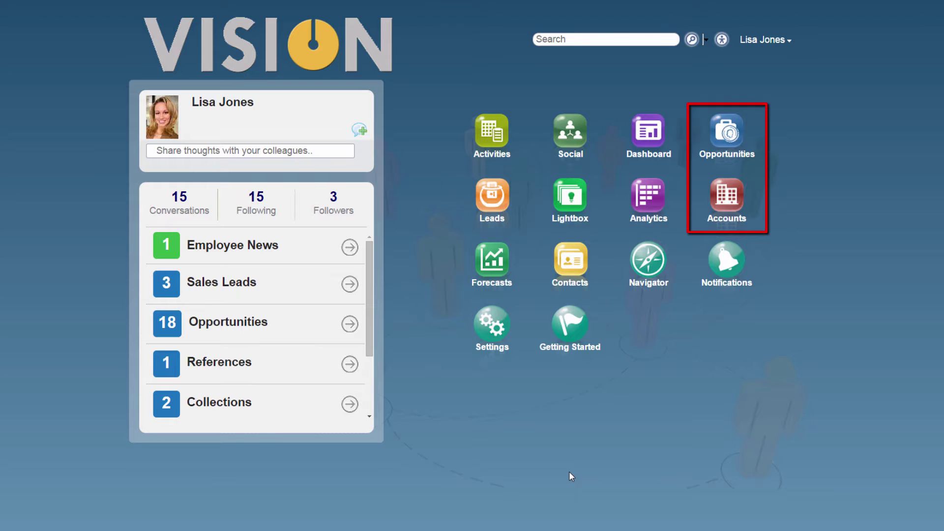
- From Opportunities, change Green Server Upgrade's sales stage to 06 - Negotiation and save
{"action": "left_click", "coordinate": [721, 143]}
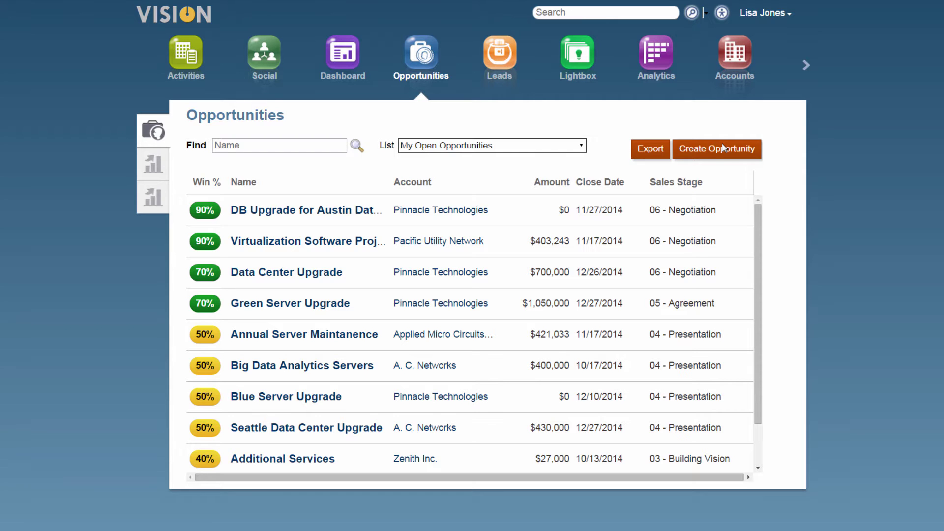
{"action": "left_click", "coordinate": [331, 303]}
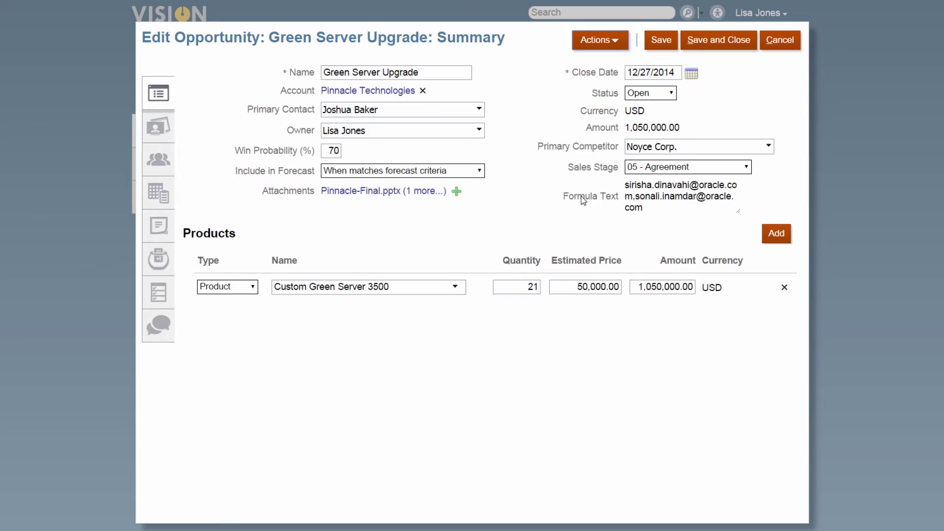
{"action": "left_click", "coordinate": [631, 176]}
{"action": "left_click", "coordinate": [639, 230]}
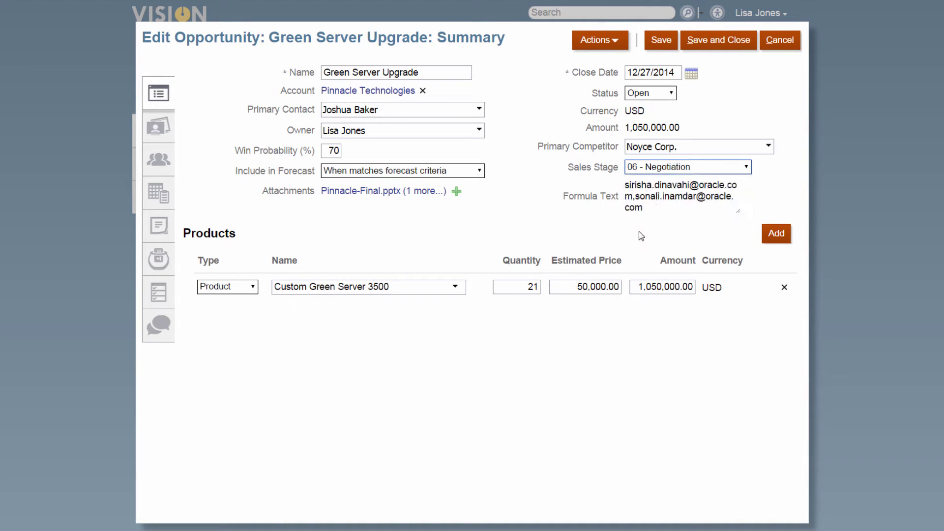
{"action": "left_click", "coordinate": [661, 40]}
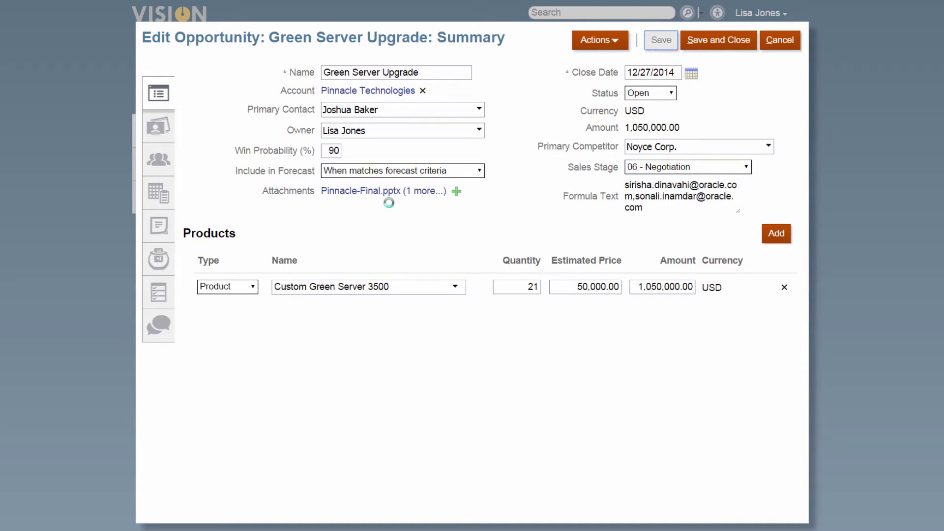
- Post a 'deal should close very soon' comment on Green Server Upgrade's social wall, then save and close
{"action": "left_click", "coordinate": [166, 330]}
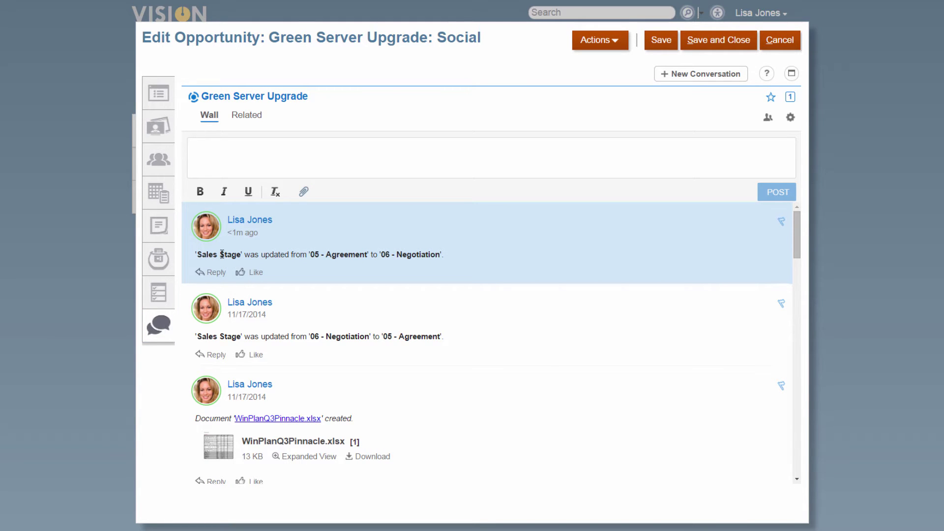
{"action": "left_click", "coordinate": [262, 163]}
{"action": "type", "text": "based on our last meeting, this deal should be closed very soon"}
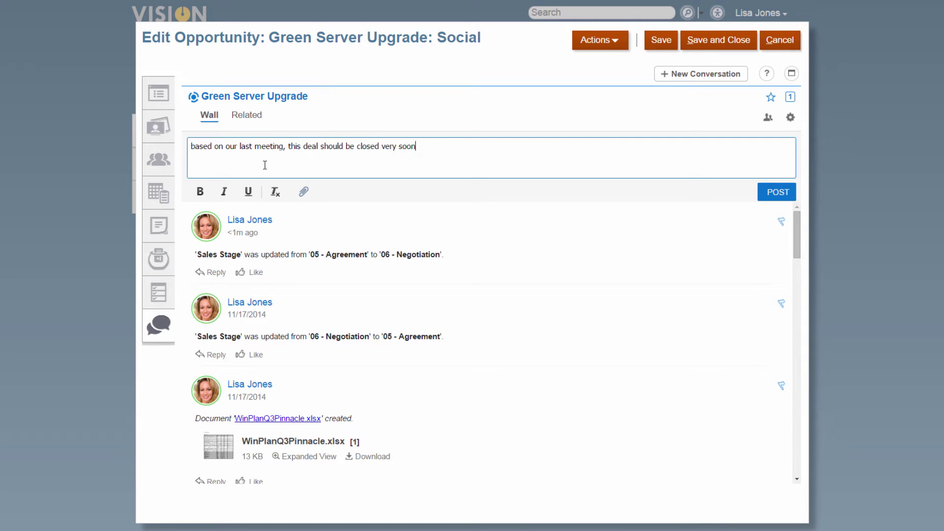
{"action": "type", "text": "."}
{"action": "left_click", "coordinate": [778, 194]}
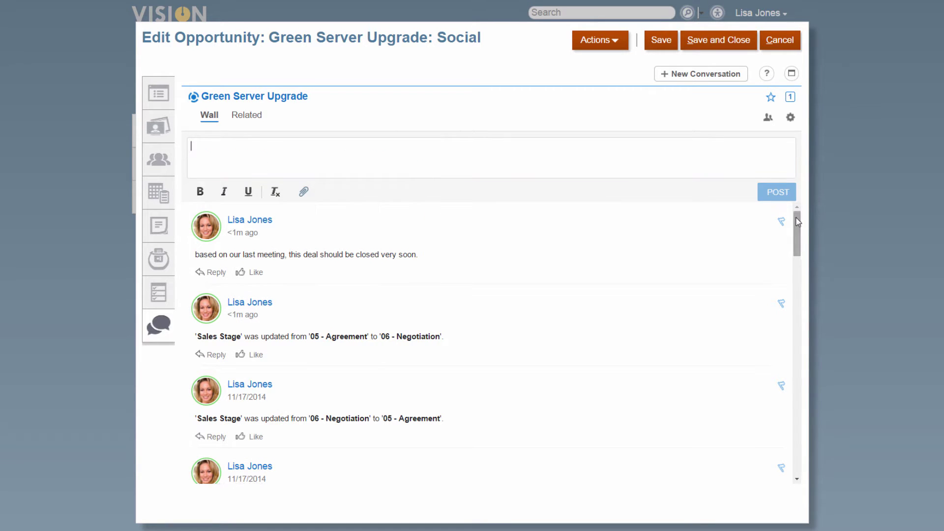
{"action": "left_click_drag", "start_coordinate": [796, 222], "coordinate": [798, 255]}
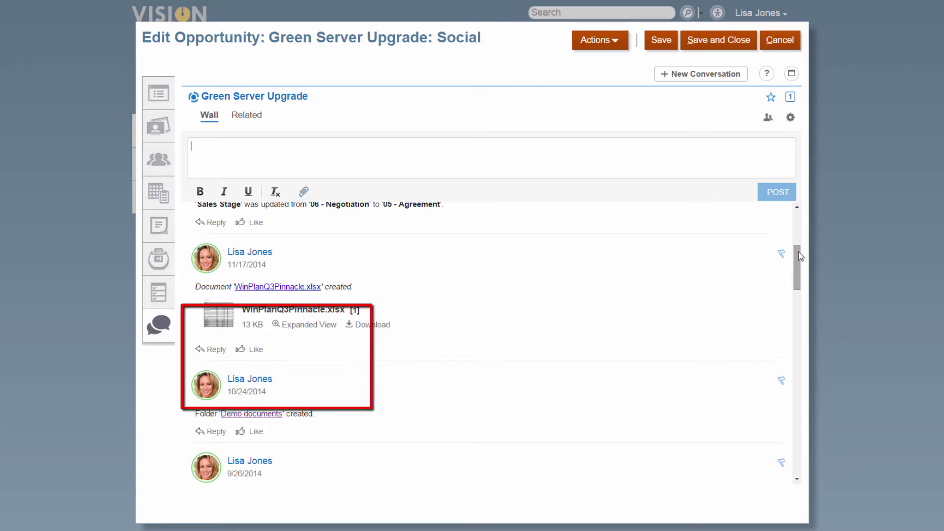
{"action": "left_click", "coordinate": [733, 47]}
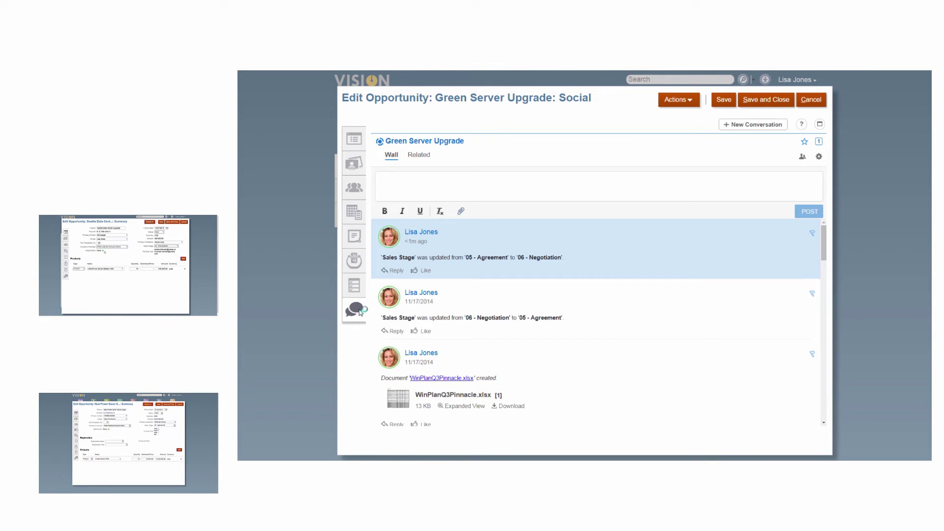
- Post the 'closing the deal soon' comment on the Green Server Upgrade wall
{"action": "left_click", "coordinate": [431, 189]}
{"action": "type", "text": "based on our last meeting, this deal should be closed very soon"}
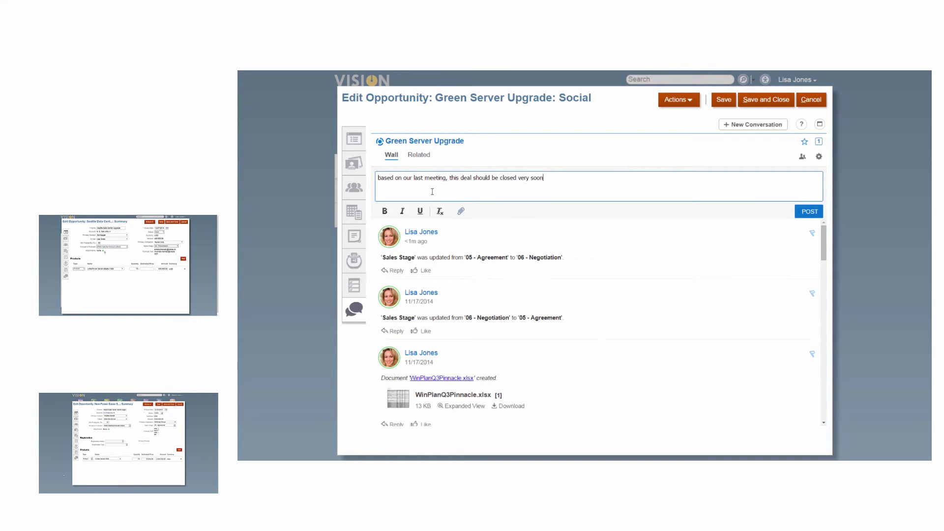
{"action": "left_click", "coordinate": [809, 214]}
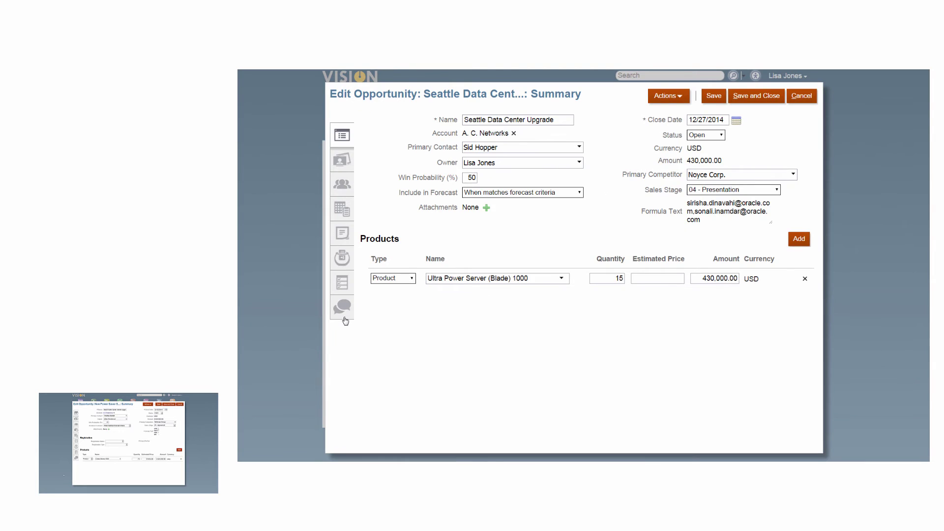
- Share the Seattle Data Center Upgrade wall and add a first colleague as a member
{"action": "left_click", "coordinate": [344, 320]}
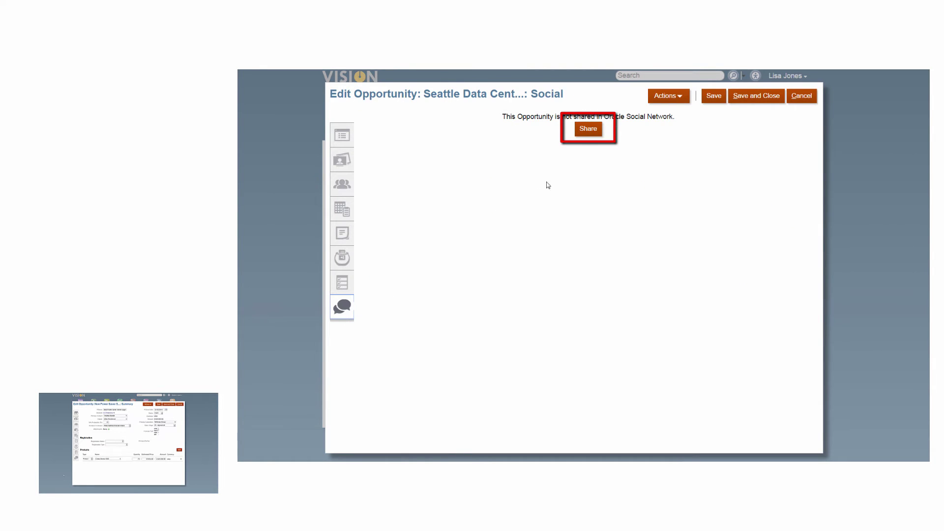
{"action": "left_click", "coordinate": [587, 134]}
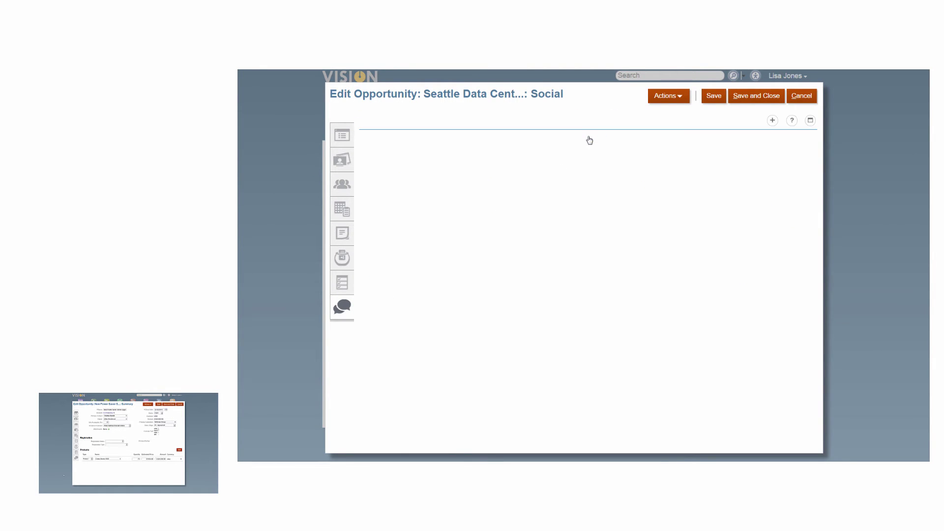
{"action": "left_click", "coordinate": [795, 154]}
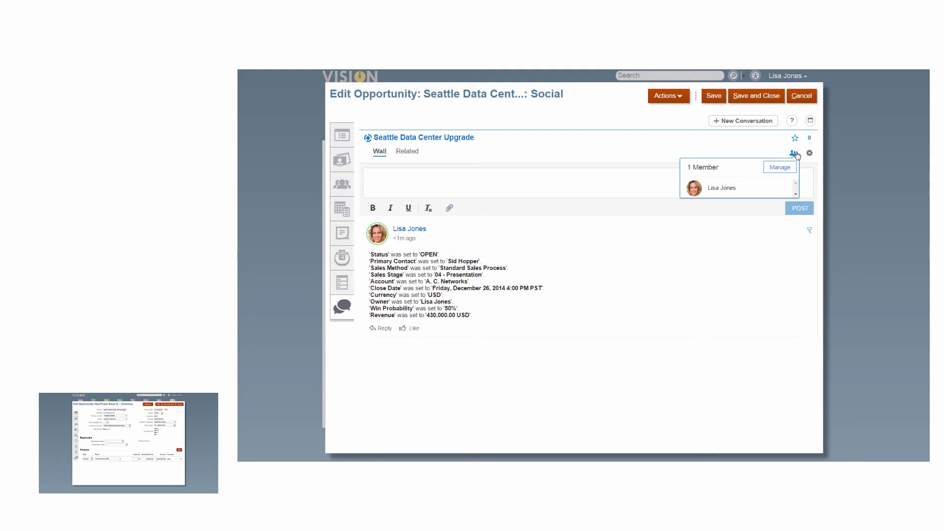
{"action": "left_click", "coordinate": [790, 169]}
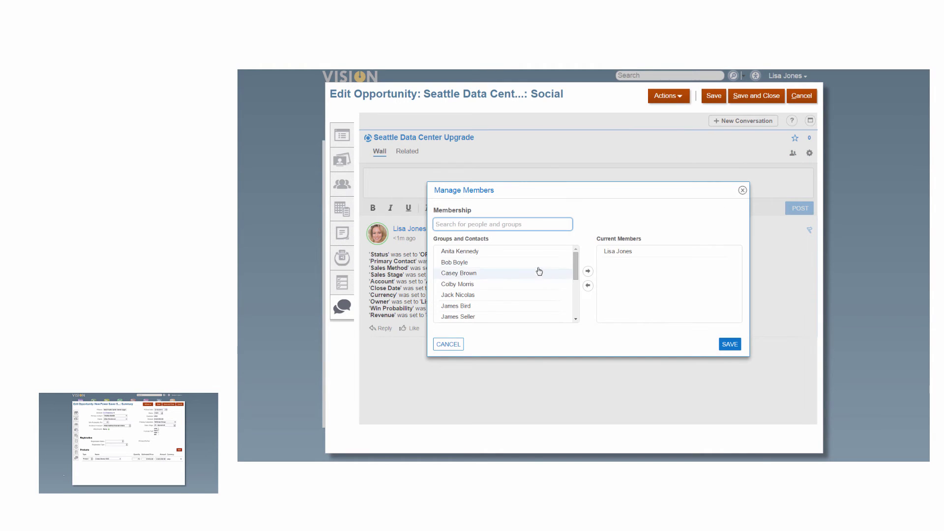
{"action": "left_click", "coordinate": [509, 262]}
{"action": "left_click", "coordinate": [588, 273]}
- Add a second colleague, save the membership, and create an Action Items related conversation
{"action": "left_click", "coordinate": [519, 224]}
{"action": "type", "text": "mateo"}
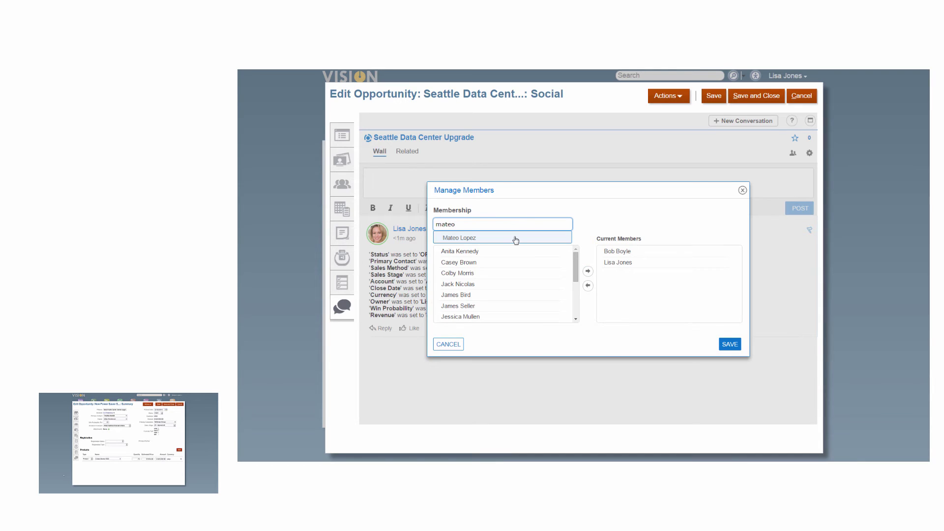
{"action": "left_click", "coordinate": [516, 240]}
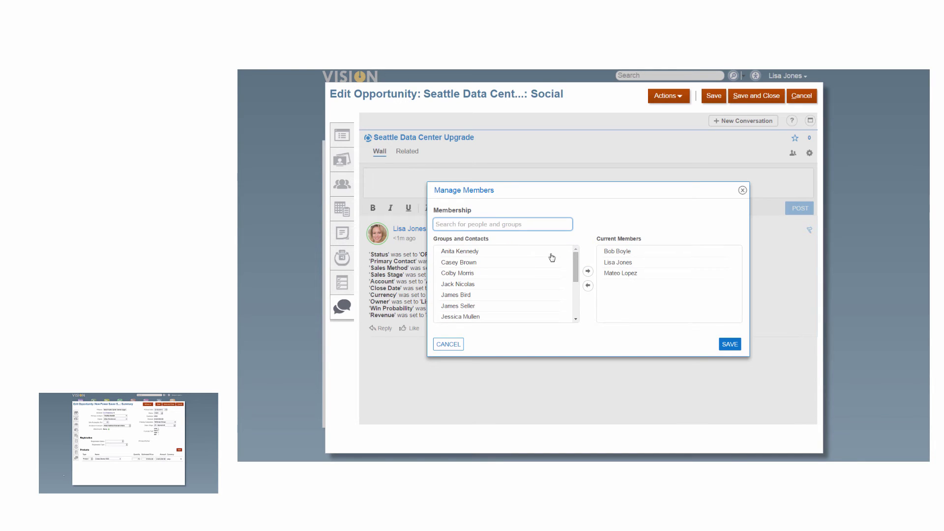
{"action": "left_click", "coordinate": [728, 344]}
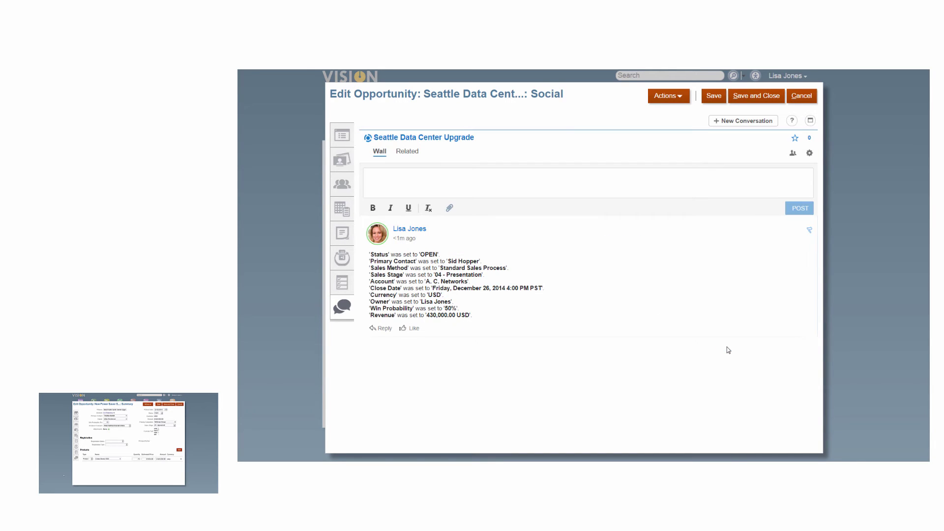
{"action": "left_click", "coordinate": [732, 123]}
{"action": "type", "text": "Seattle Data Center"}
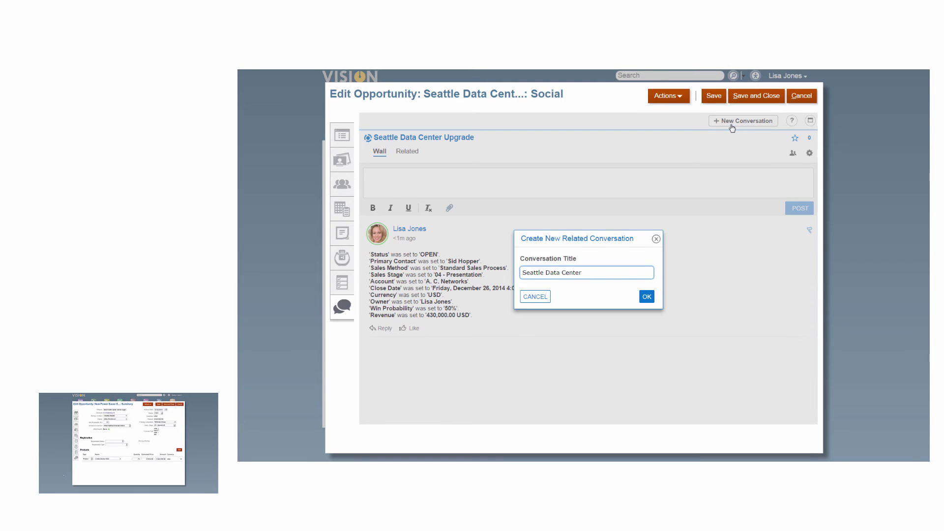
{"action": "type", "text": "Action Items"}
{"action": "left_click", "coordinate": [647, 296]}
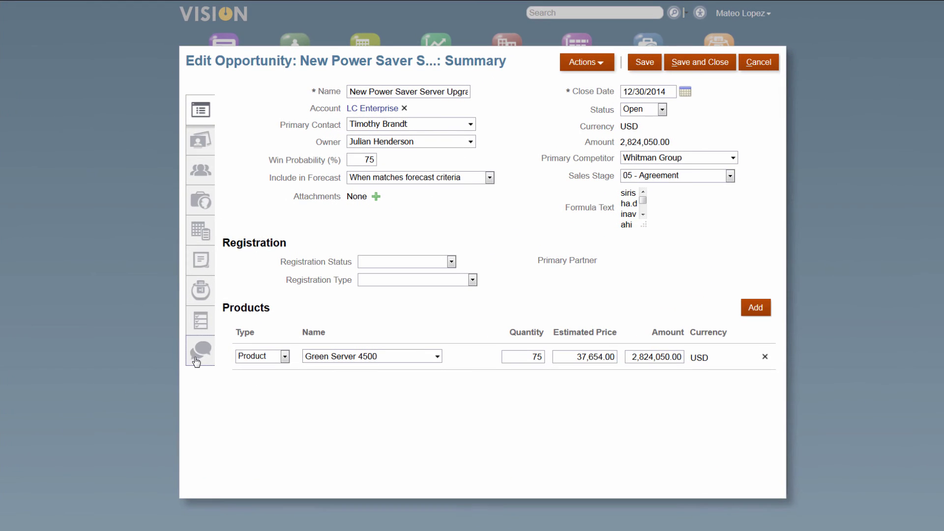
- Join the New Power Saver Server Upgrade opportunity's social wall from its Social tab
{"action": "left_click", "coordinate": [196, 360]}
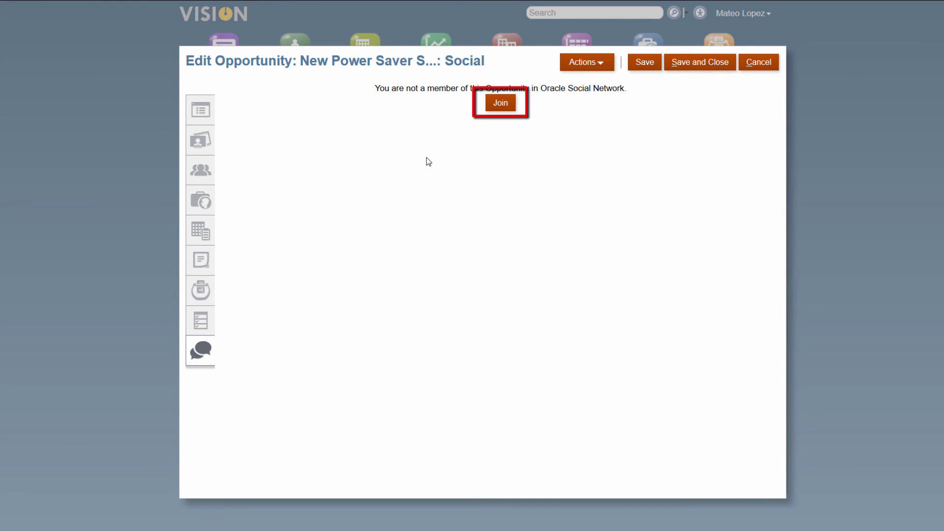
{"action": "left_click", "coordinate": [493, 107]}
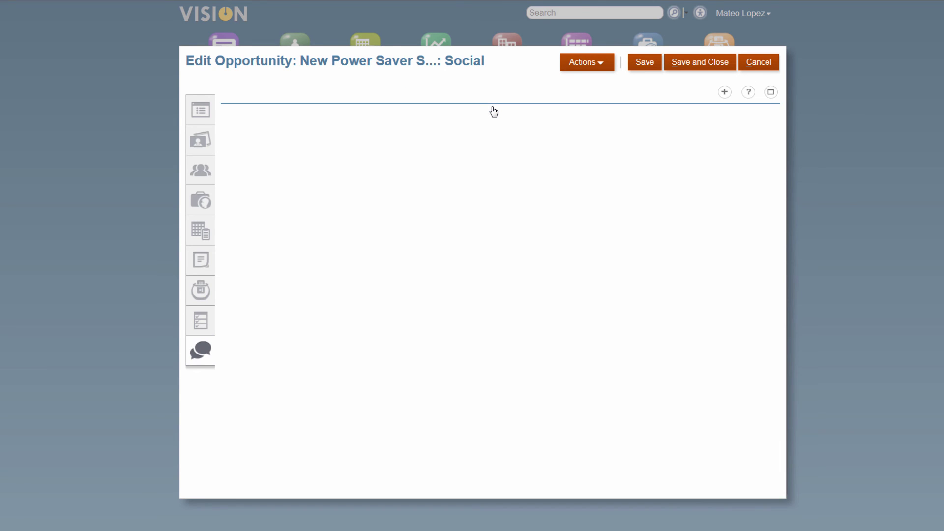